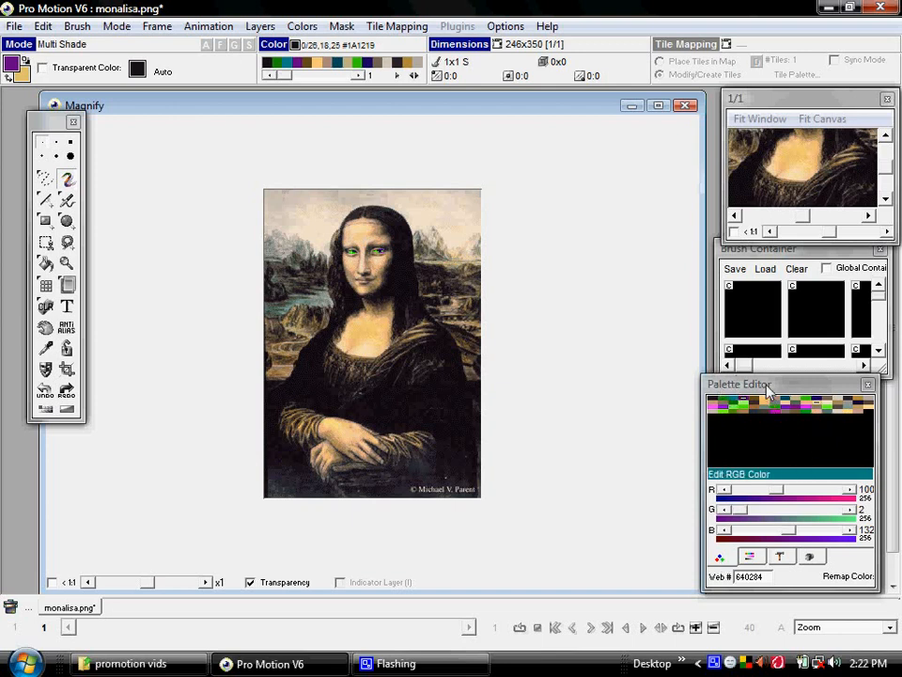
# Sort the image's palette by color and remap the image's pixels to the reordered palette.
pyautogui.click(722, 538)
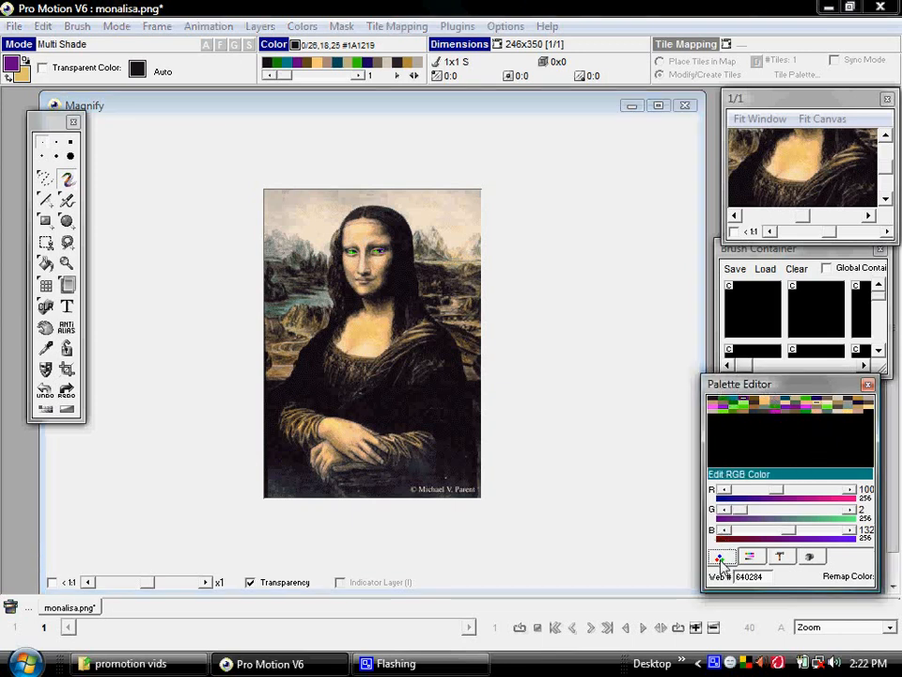
pyautogui.click(781, 558)
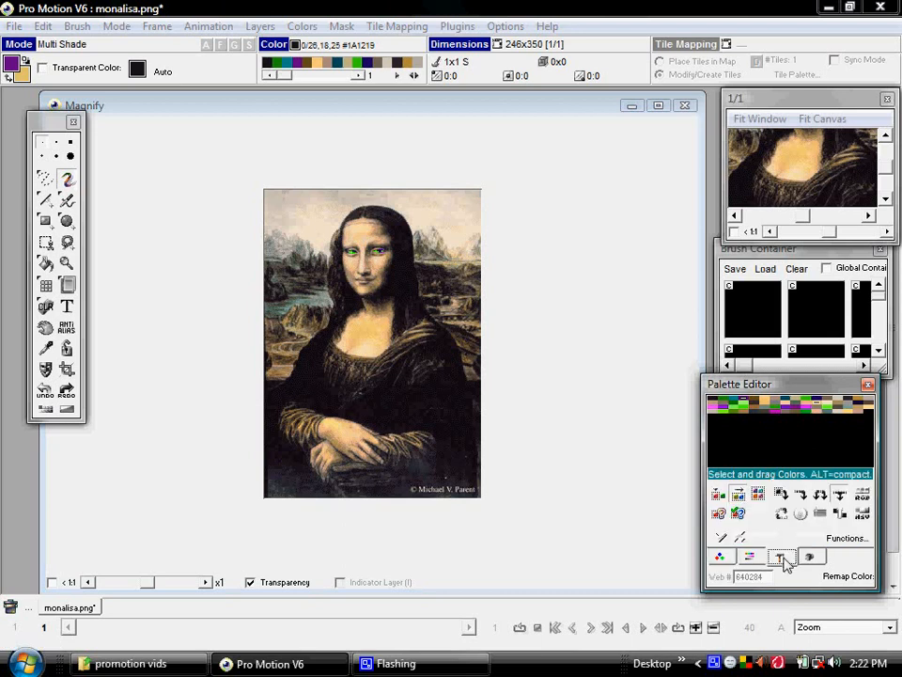
pyautogui.click(844, 541)
pyautogui.moveTo(719, 372)
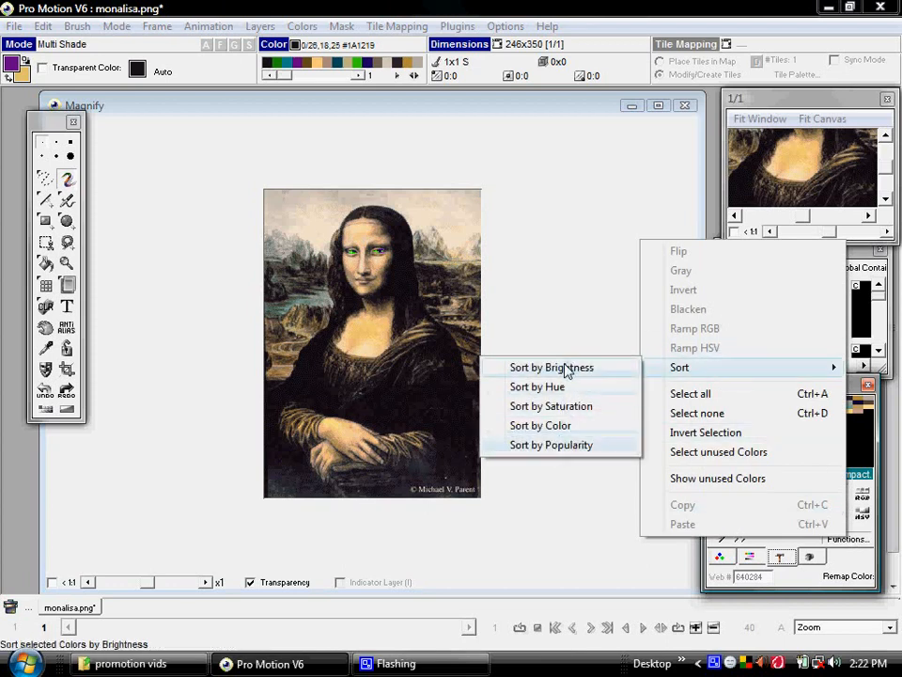
pyautogui.click(548, 425)
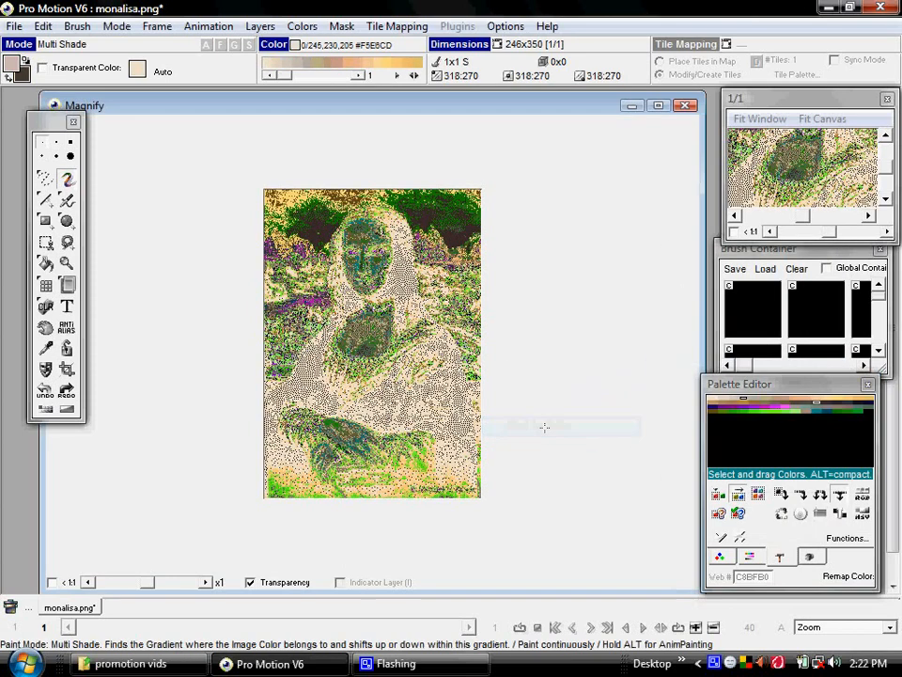
pyautogui.click(851, 579)
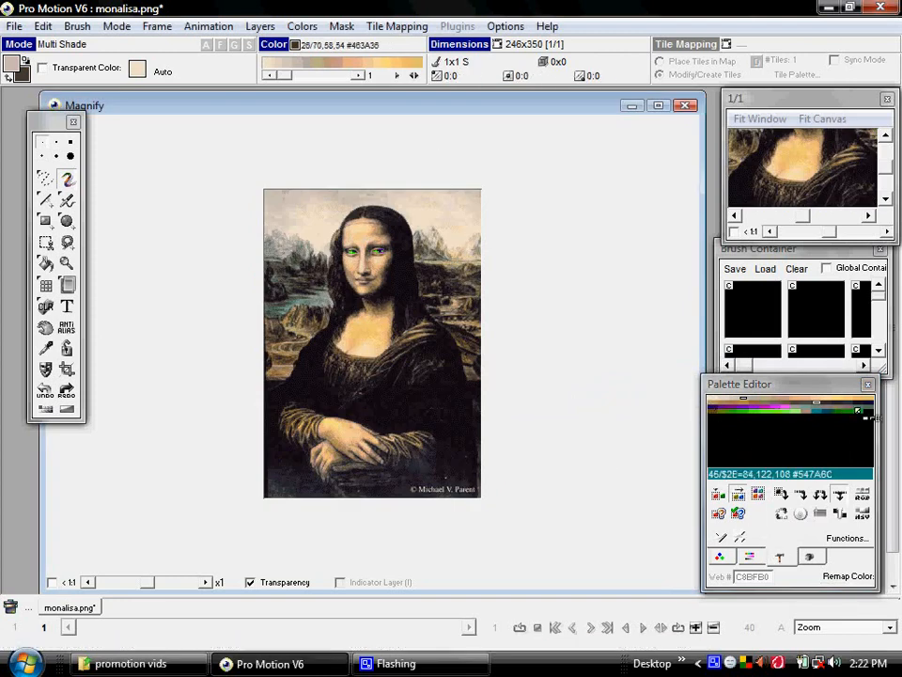
pyautogui.scroll(2, 554, 319)
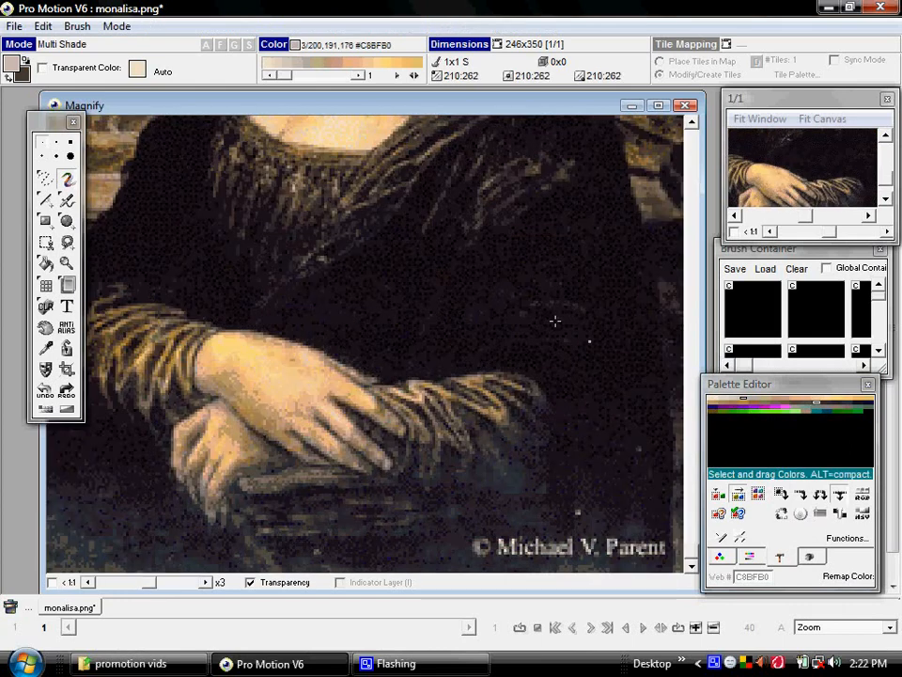
pyautogui.scroll(-1, 541, 367)
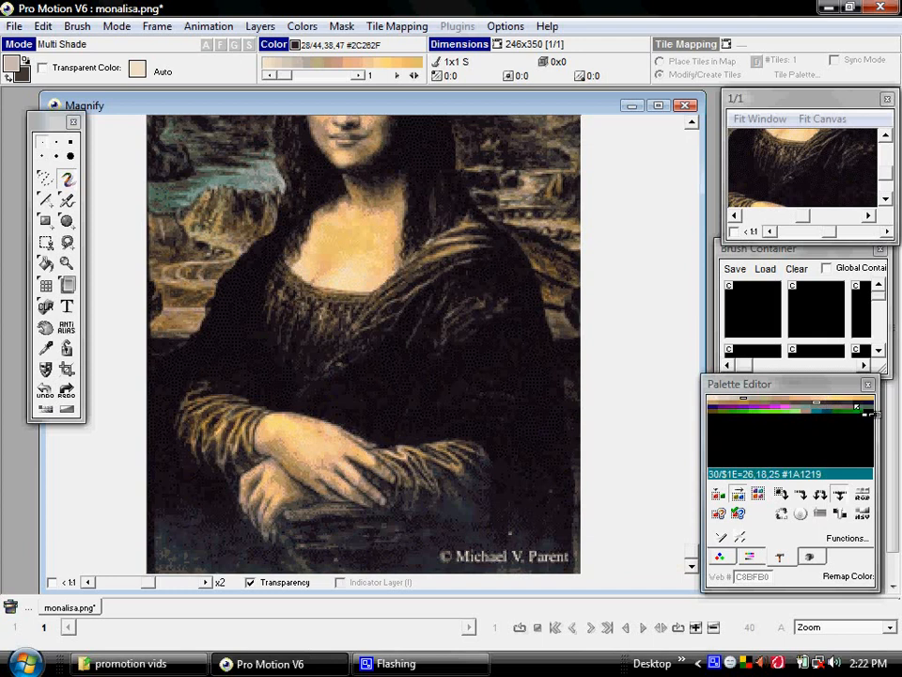
pyautogui.scroll(-1, 335, 142)
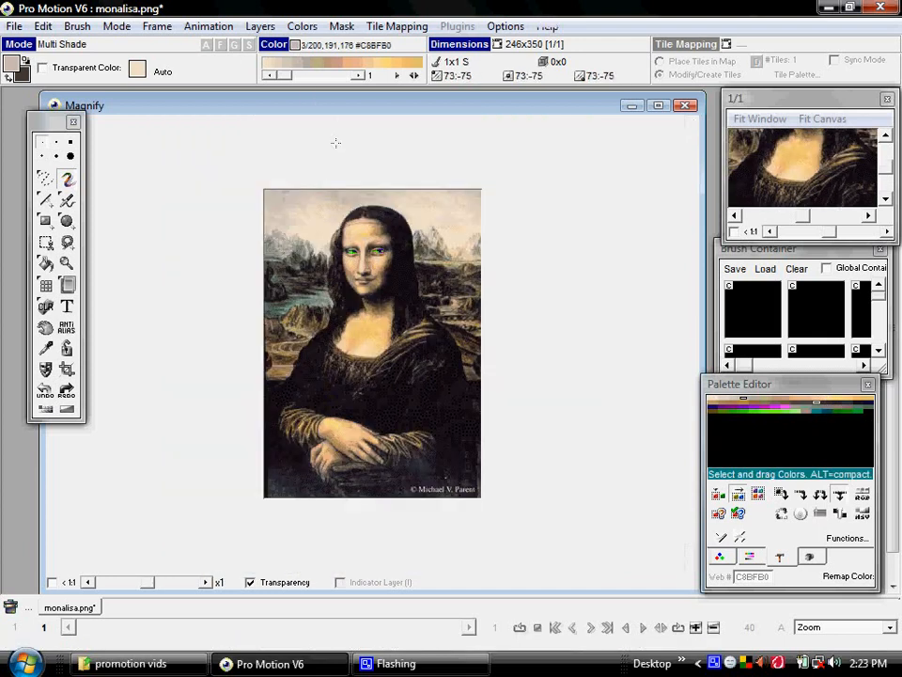
pyautogui.scroll(1, 325, 168)
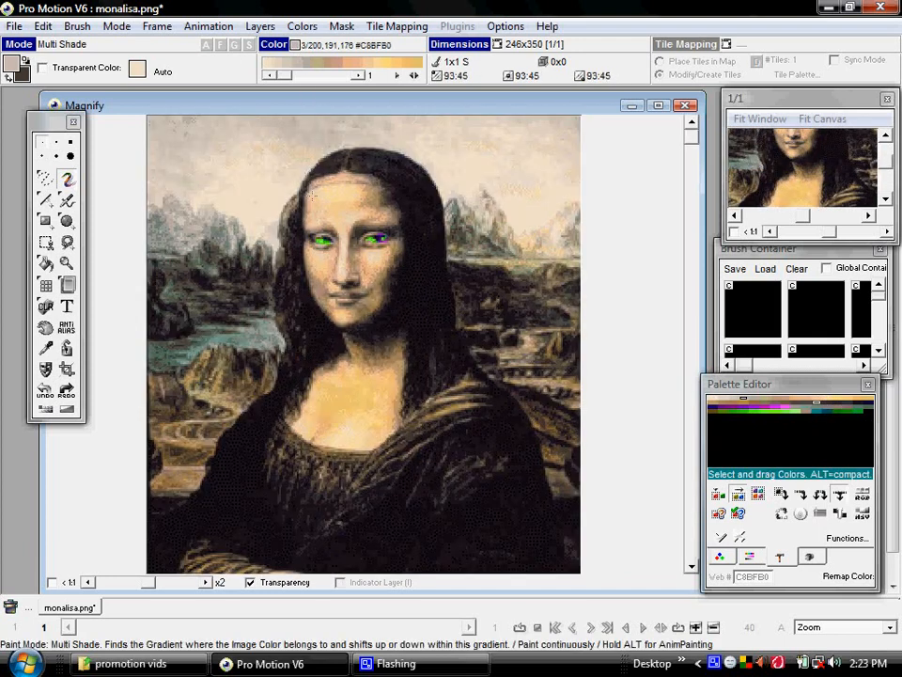
pyautogui.scroll(-1, 312, 194)
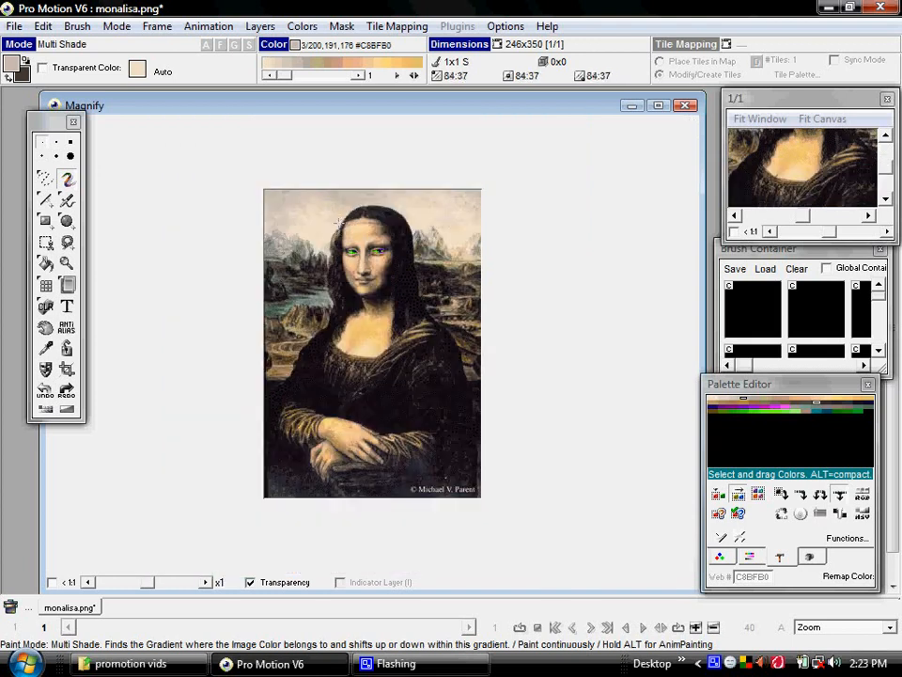
pyautogui.scroll(1, 340, 222)
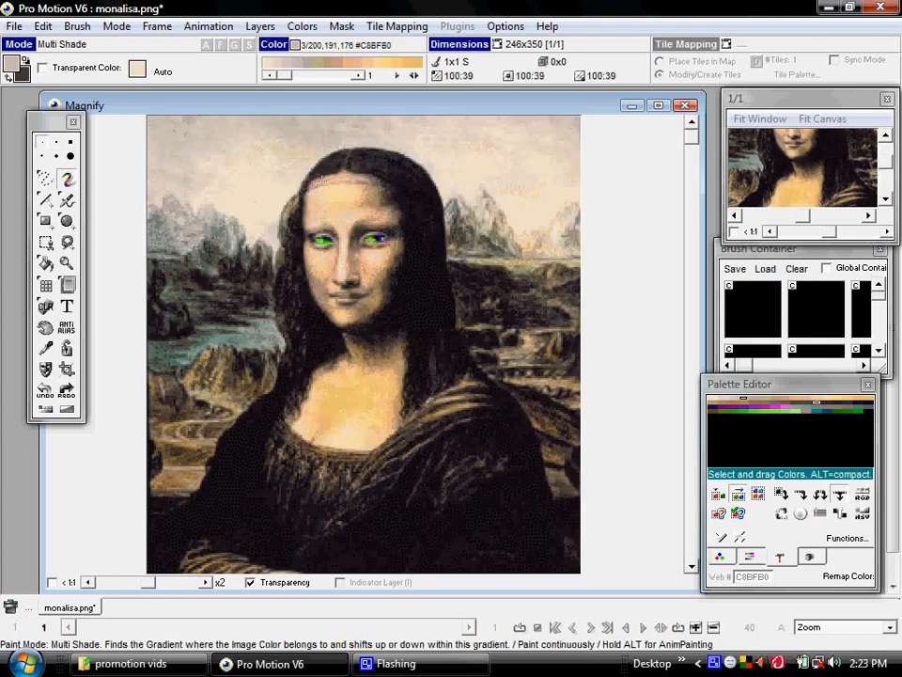
# Reduce the channel bit depth to 6 bits each for red, green and blue.
pyautogui.click(299, 26)
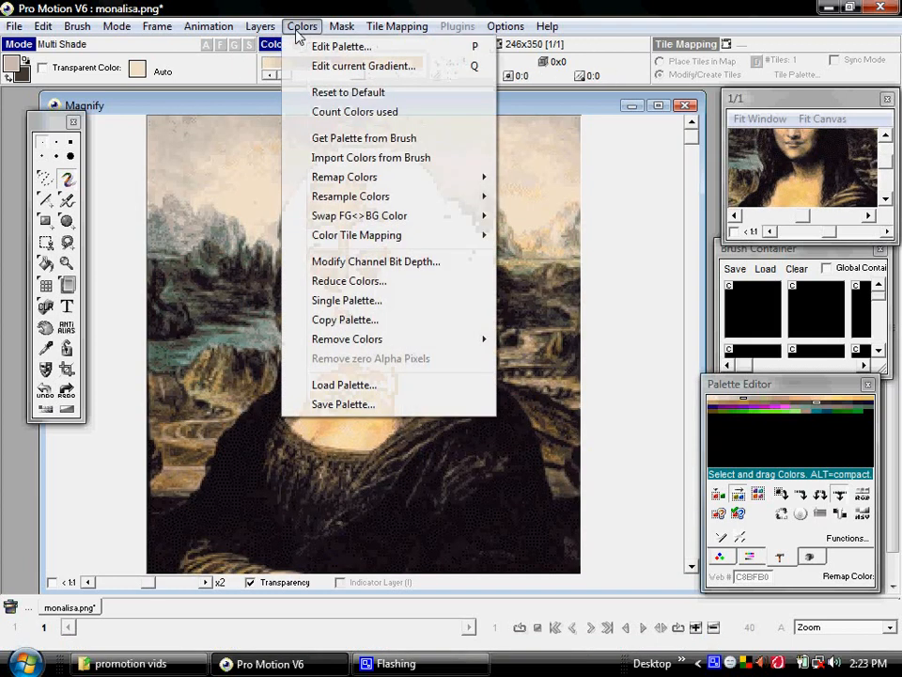
pyautogui.click(359, 262)
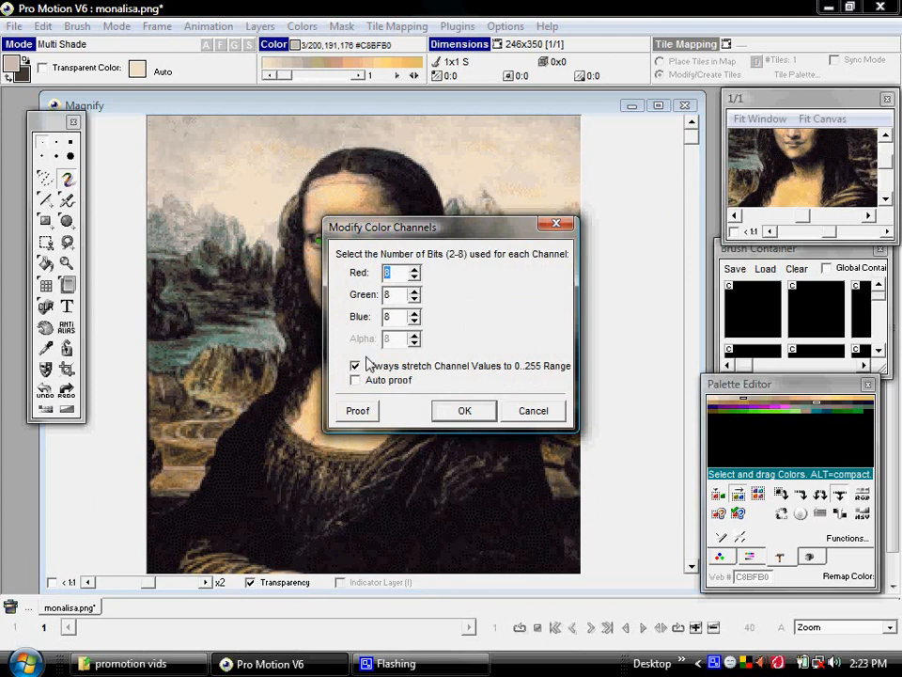
pyautogui.moveTo(419, 233); pyautogui.dragTo(420, 295)
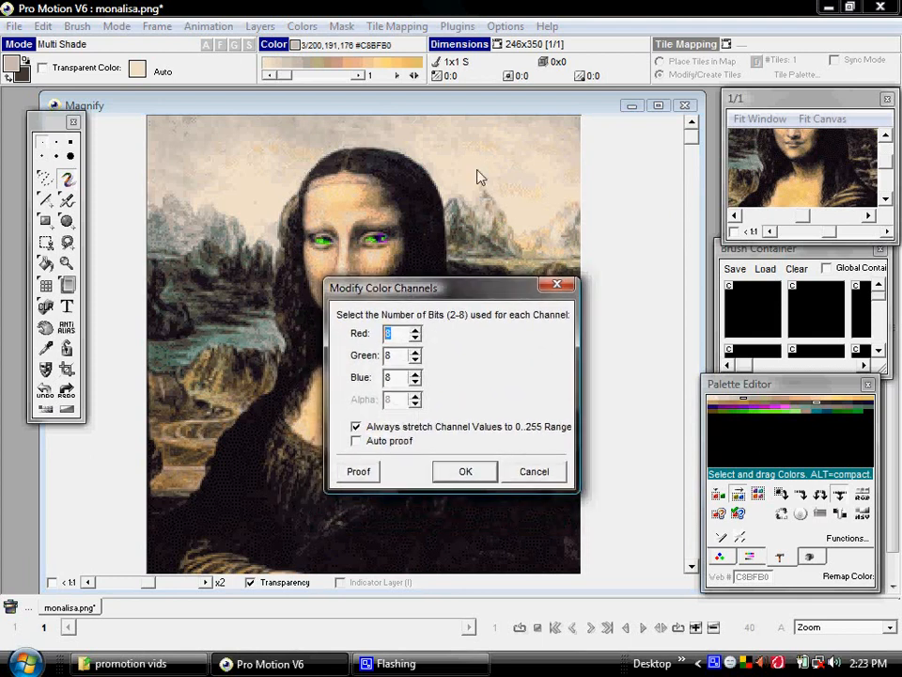
pyautogui.moveTo(429, 297); pyautogui.dragTo(465, 257)
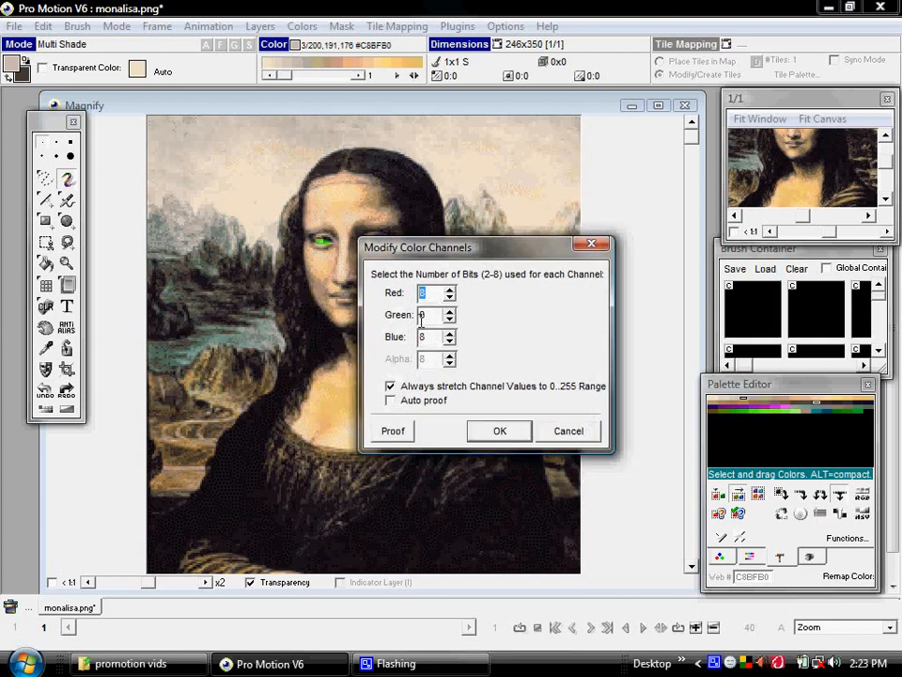
pyautogui.write('6')
pyautogui.press('Tab')
pyautogui.write('6')
pyautogui.click(501, 430)
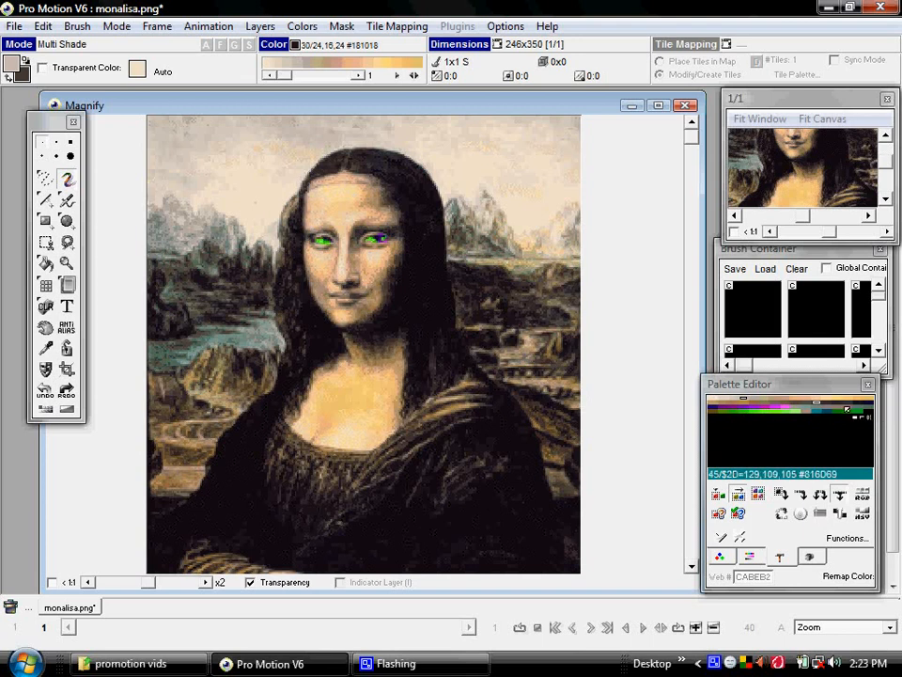
pyautogui.scroll(-1, 399, 372)
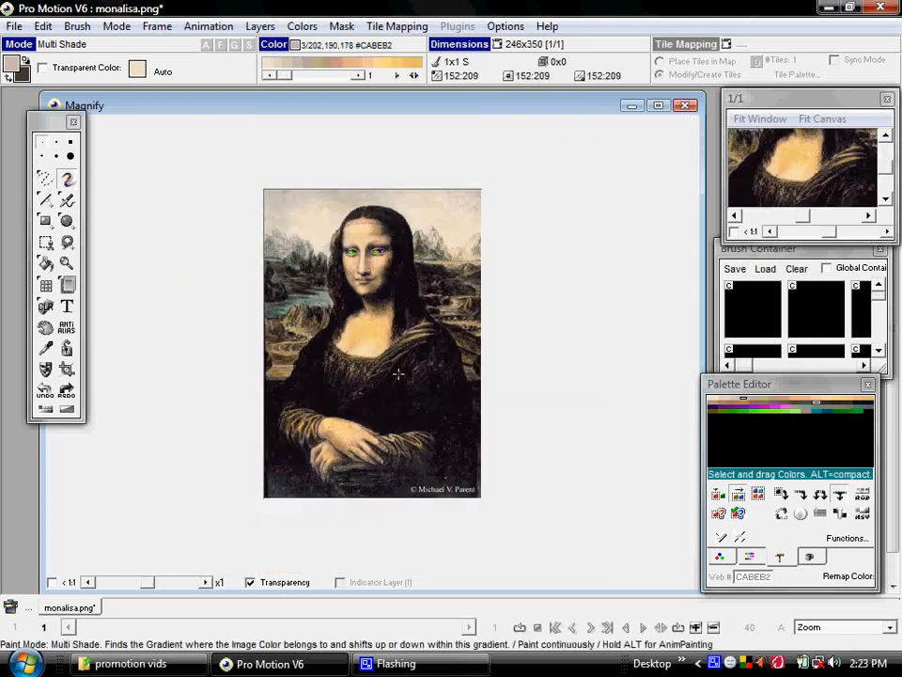
pyautogui.scroll(1, 362, 376)
pyautogui.scroll(-1, 347, 372)
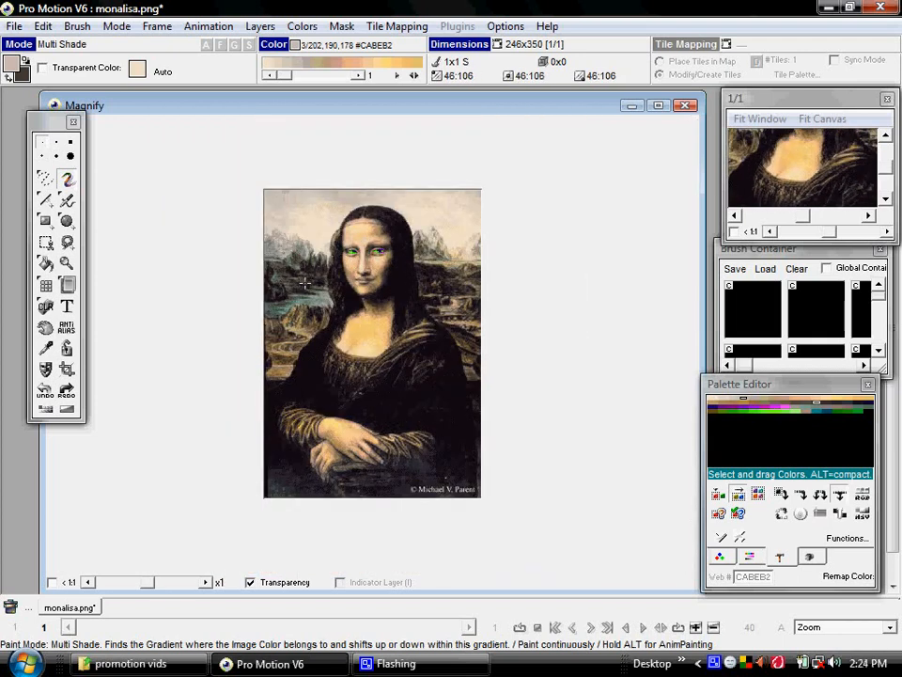
pyautogui.scroll(1, 381, 310)
pyautogui.scroll(-1, 376, 300)
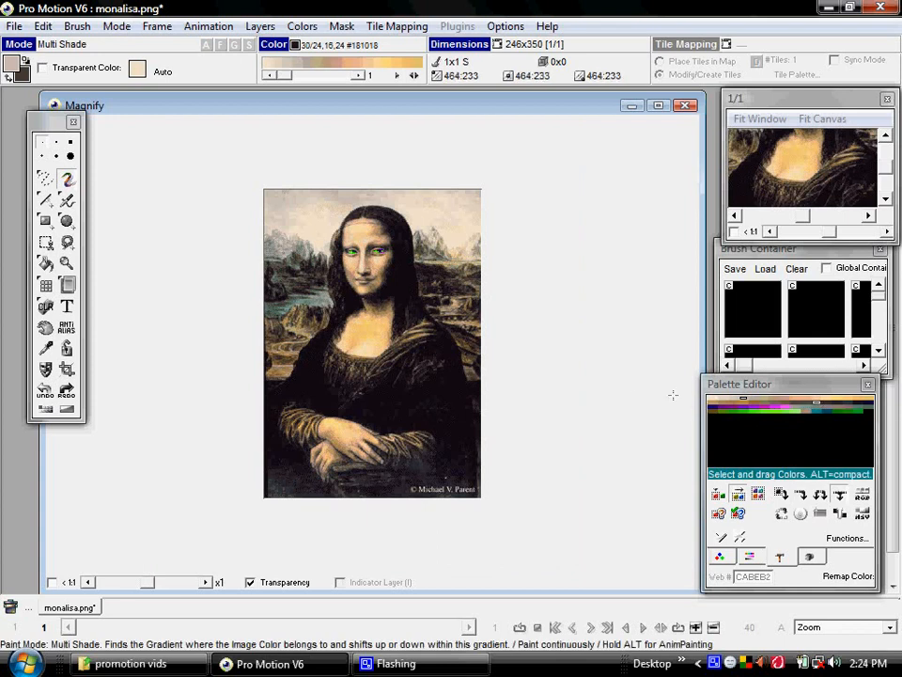
# Open the palette's RGB table, select color 13 and reposition the color dialogs so the Palette Editor and the portrait's face stay uncovered.
pyautogui.press('p')
pyautogui.moveTo(398, 173); pyautogui.dragTo(631, 347)
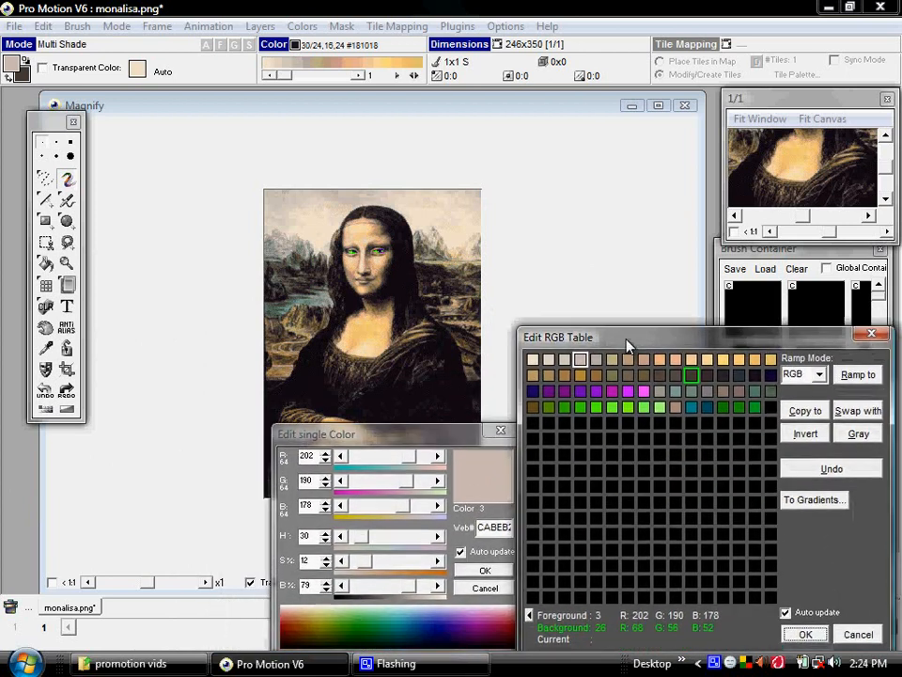
pyautogui.moveTo(432, 433); pyautogui.dragTo(428, 520)
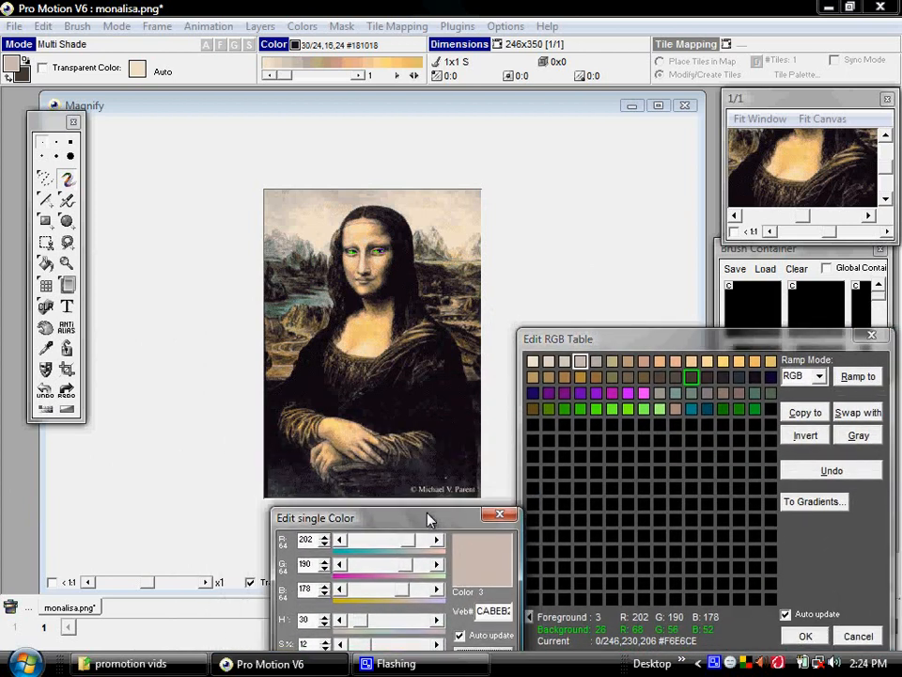
pyautogui.moveTo(615, 340); pyautogui.dragTo(613, 274)
pyautogui.moveTo(415, 375); pyautogui.dragTo(420, 486)
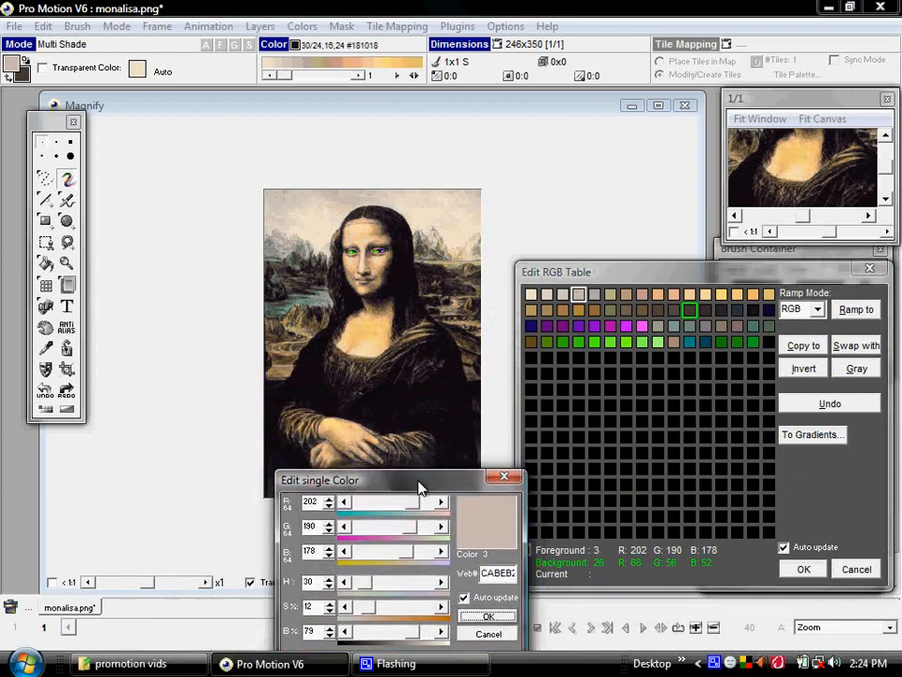
pyautogui.click(721, 294)
pyautogui.click(737, 294)
pyautogui.moveTo(732, 274)
pyautogui.mouseDown()
pyautogui.moveTo(626, 416)
pyautogui.moveTo(524, 416)
pyautogui.moveTo(615, 413)
pyautogui.moveTo(564, 400)
pyautogui.moveTo(583, 398)
pyautogui.mouseUp()
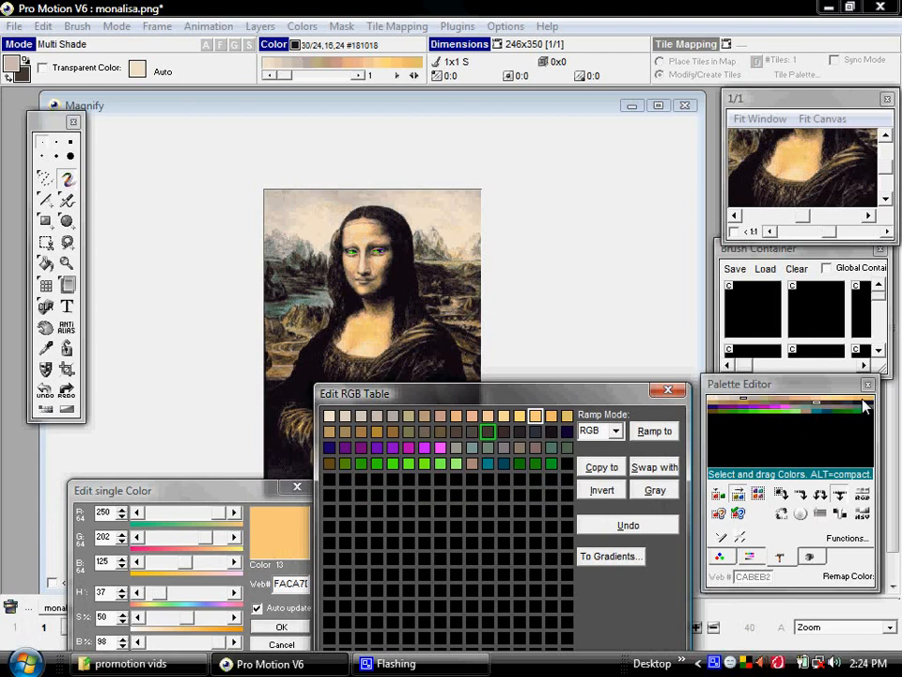
# Merge near-identical light shades in the RGB table's first row, copying color 4 over color 5 and color 2 over color 3.
pyautogui.click(567, 415)
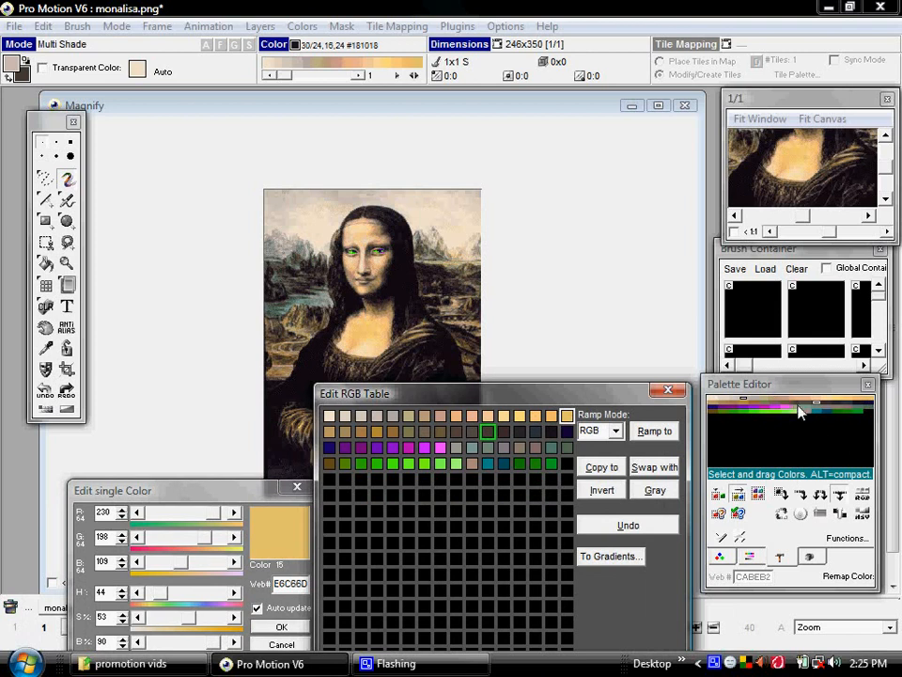
pyautogui.click(520, 416)
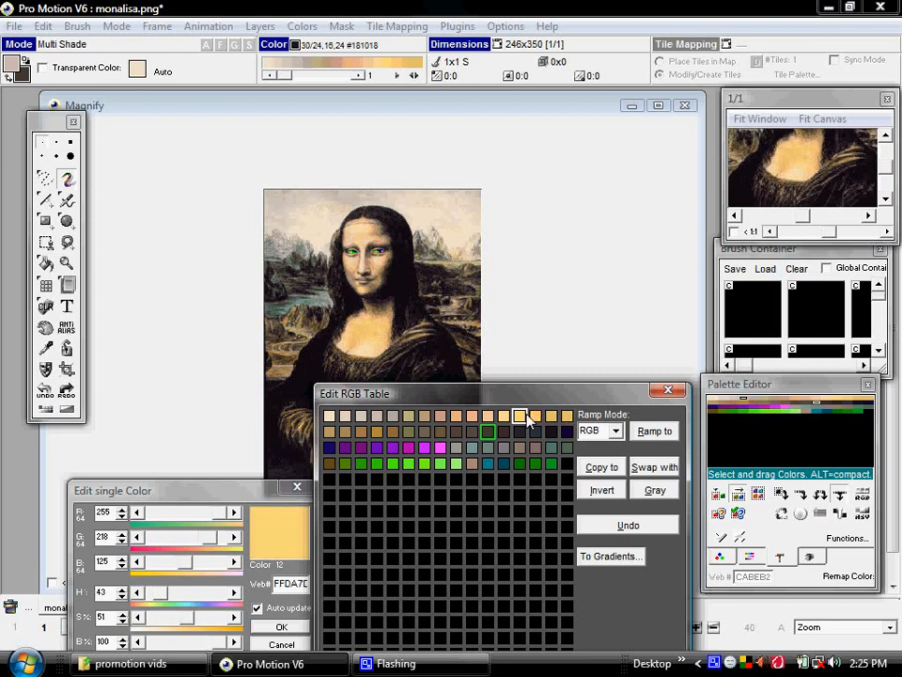
pyautogui.click(535, 417)
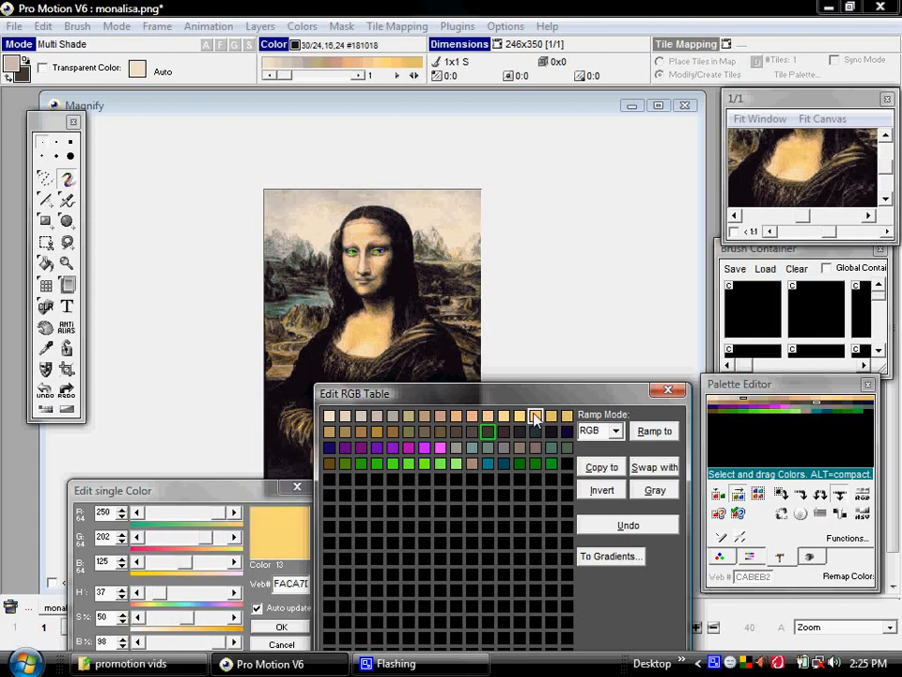
pyautogui.click(393, 416)
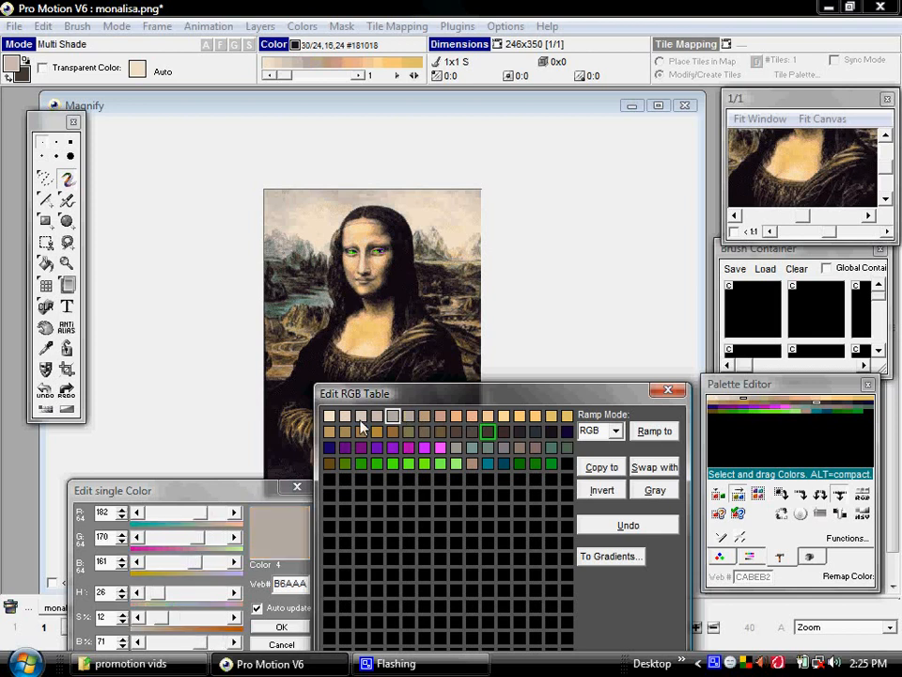
pyautogui.click(361, 417)
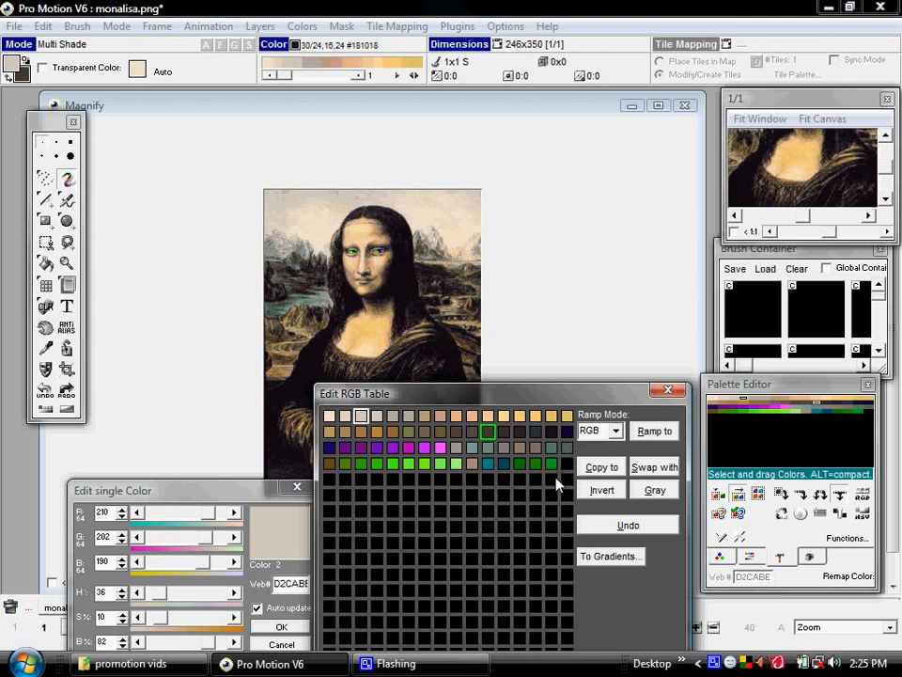
# Merge similar greens in the RGB table's fourth row, copying color 50 over color 51 and color 61 over color 62.
pyautogui.click(409, 464)
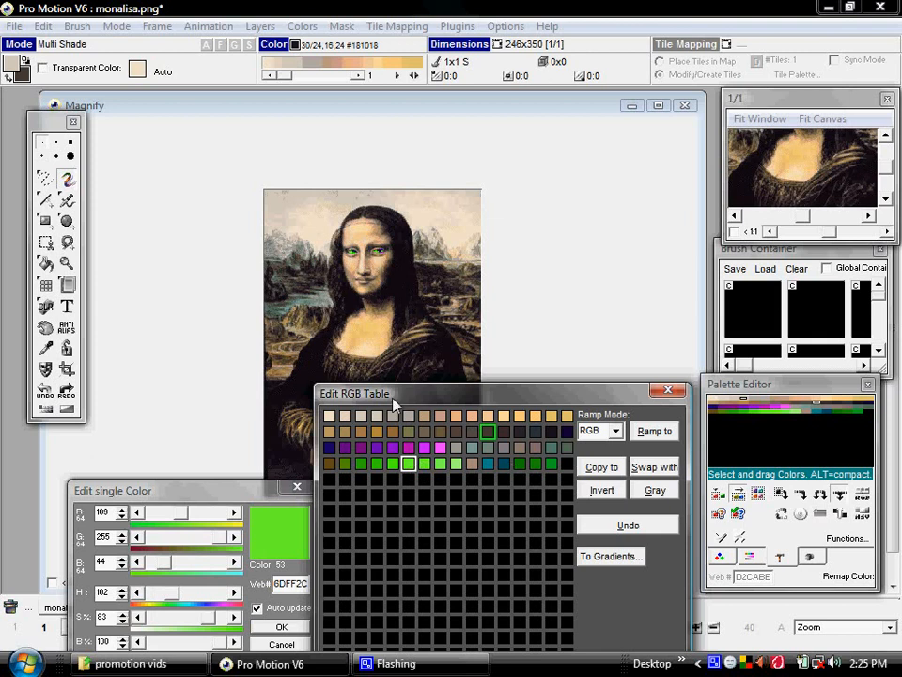
pyautogui.click(420, 464)
pyautogui.click(362, 465)
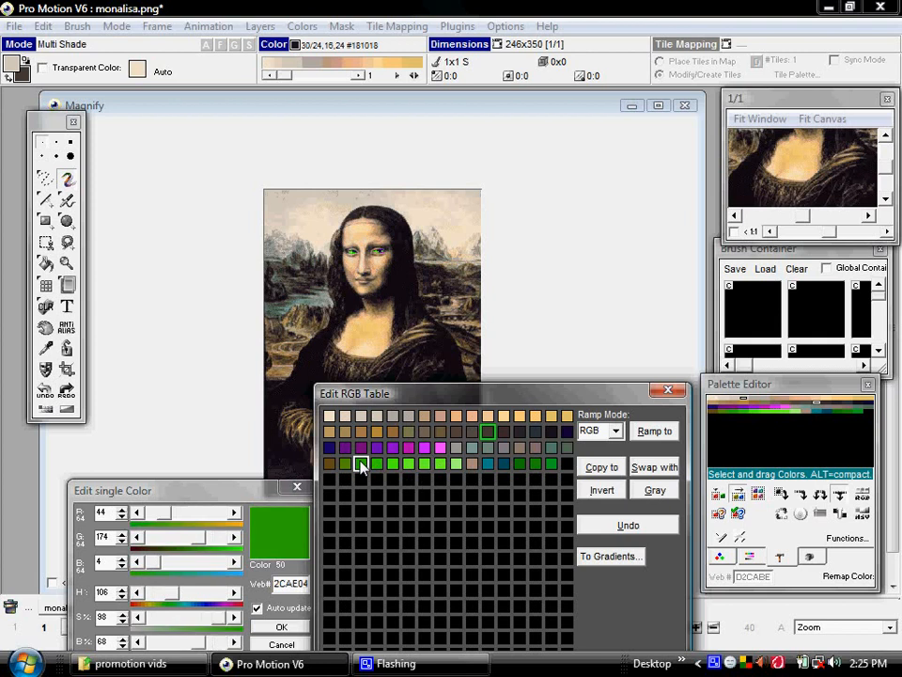
pyautogui.click(521, 464)
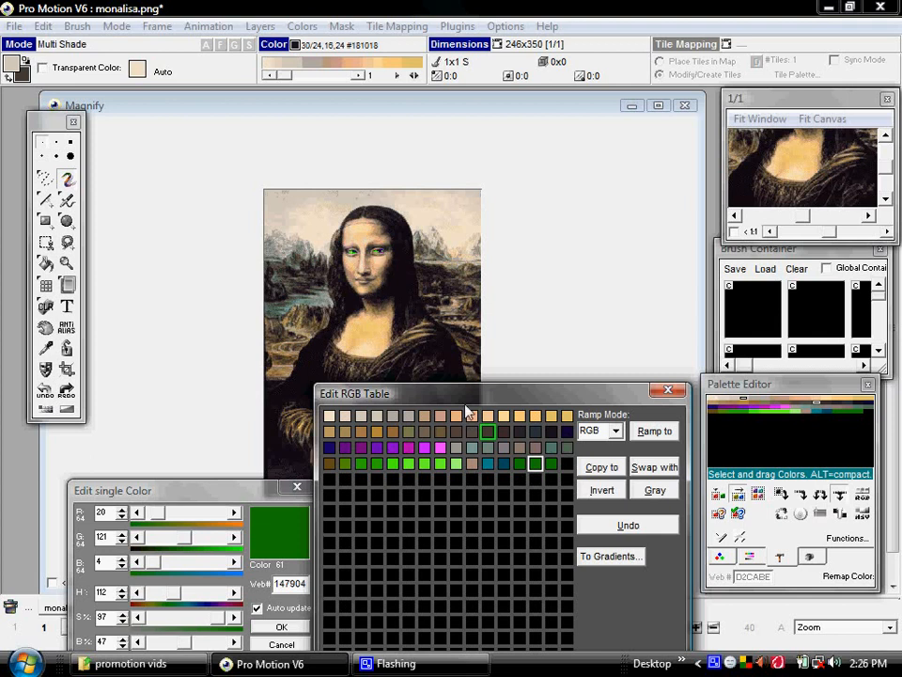
# Merge near-identical dark and purple shades in the RGB table, copying color 30 over 31, color 28 over 32 and color 33 over 34.
pyautogui.click(551, 430)
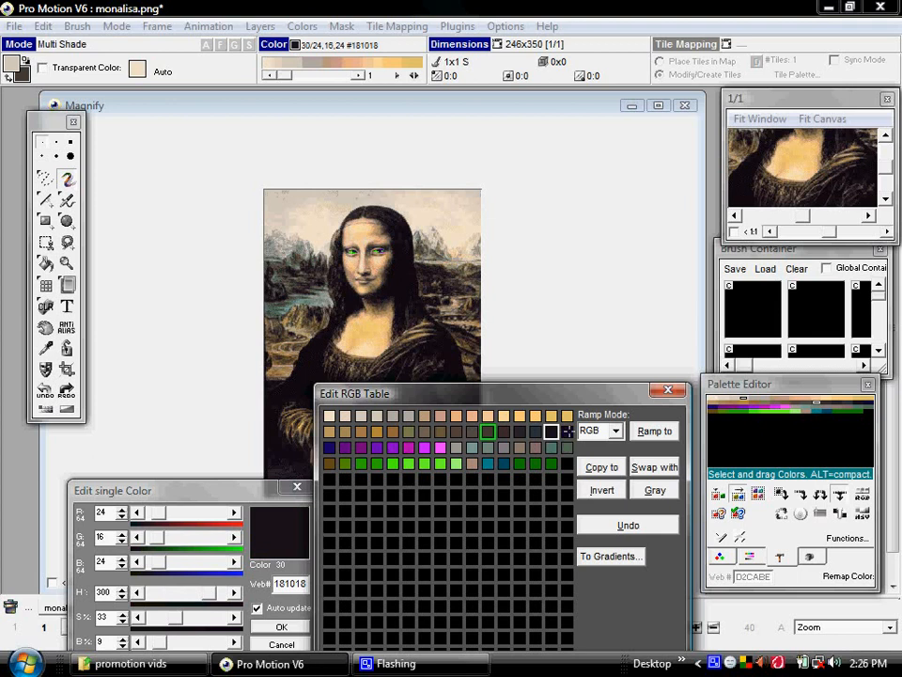
pyautogui.click(521, 431)
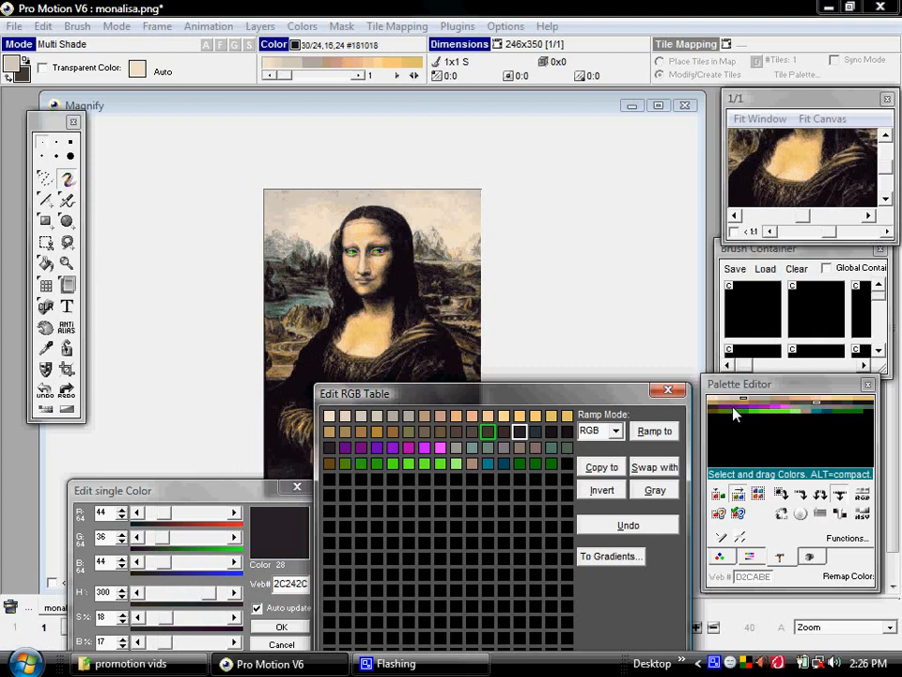
pyautogui.click(345, 447)
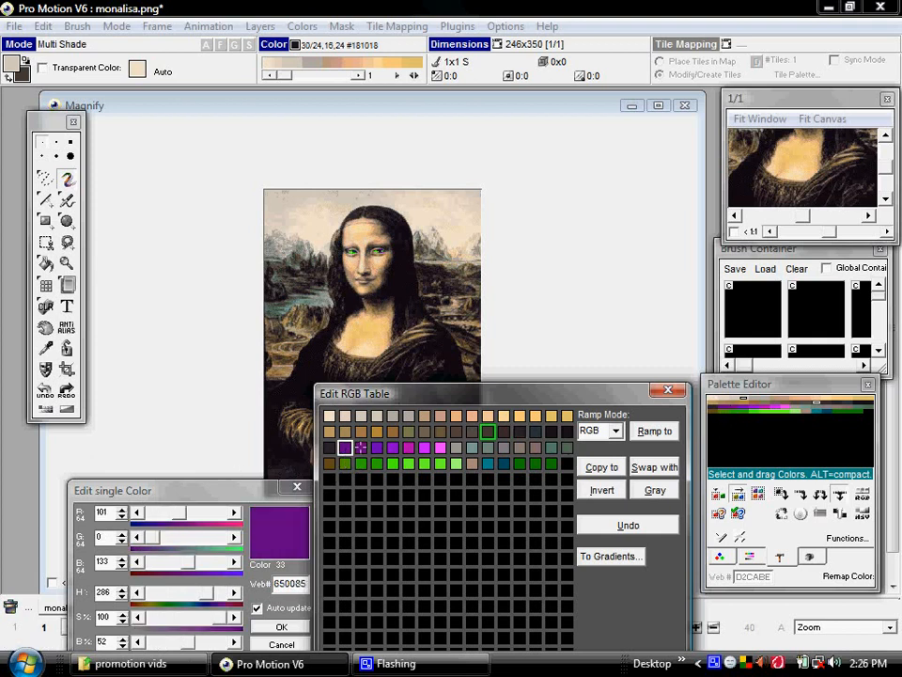
# Copy the two similar purples, colors 35 and 36, into empty slots 99 and 101, leaving one free slot between them.
pyautogui.click(375, 451)
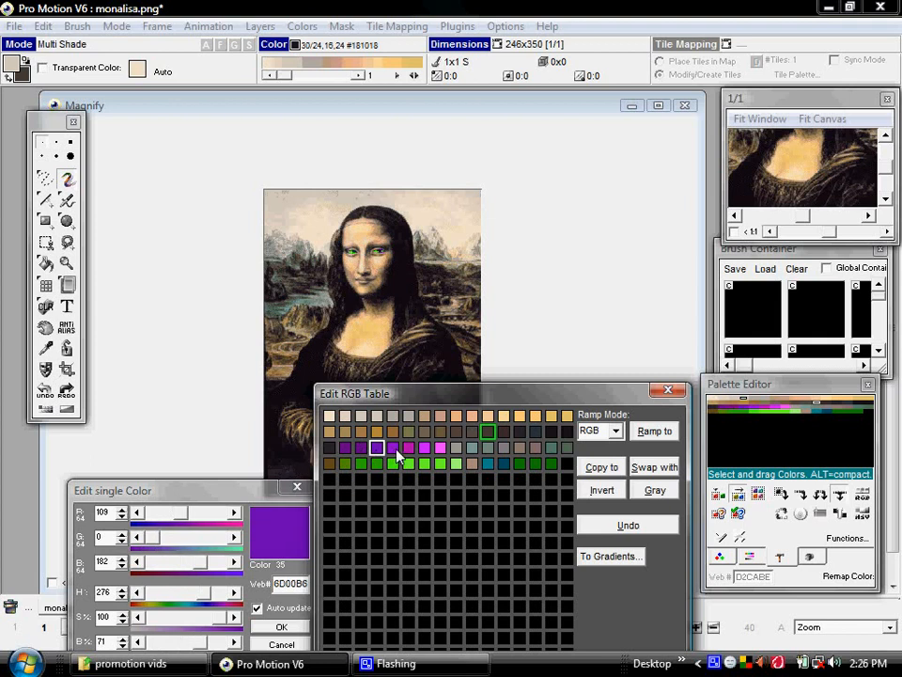
pyautogui.click(395, 450)
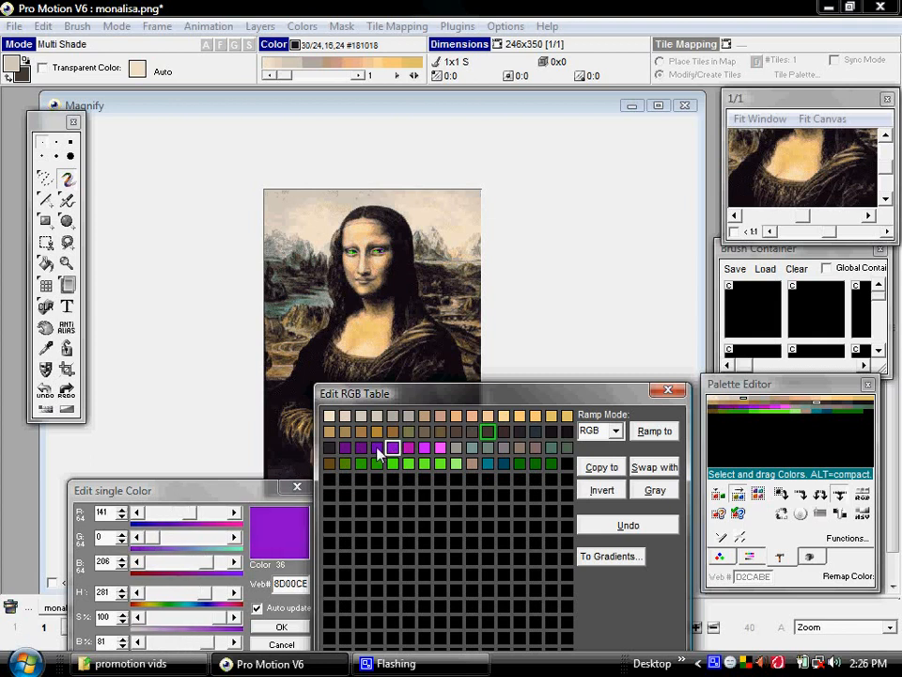
pyautogui.click(378, 450)
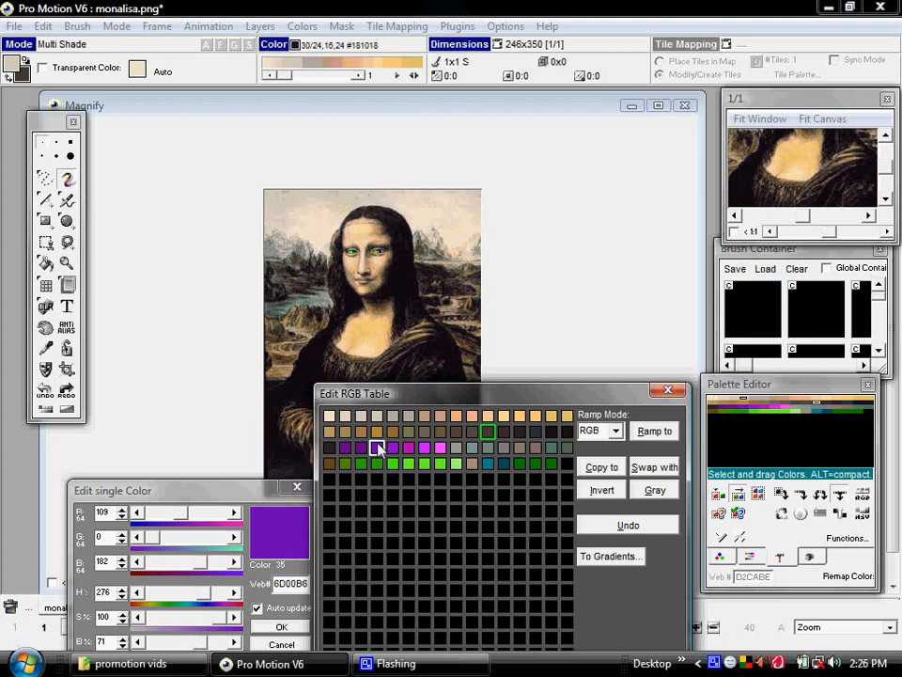
pyautogui.click(377, 513)
pyautogui.click(393, 449)
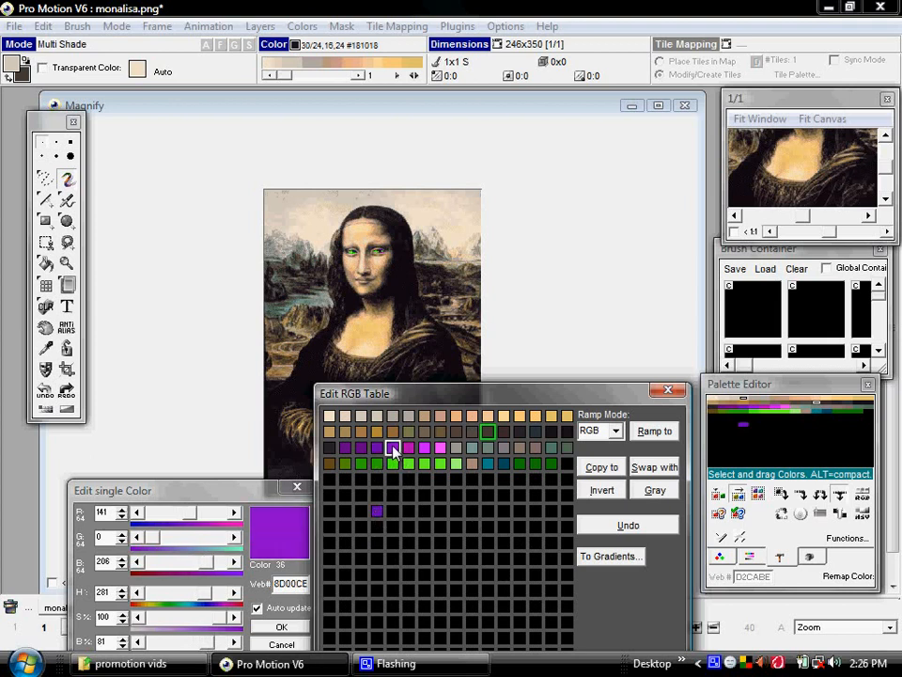
pyautogui.click(407, 513)
# Create an RGB ramp from color 99 to color 101 to fill slot 100 with the average of the two purples.
pyautogui.click(377, 513)
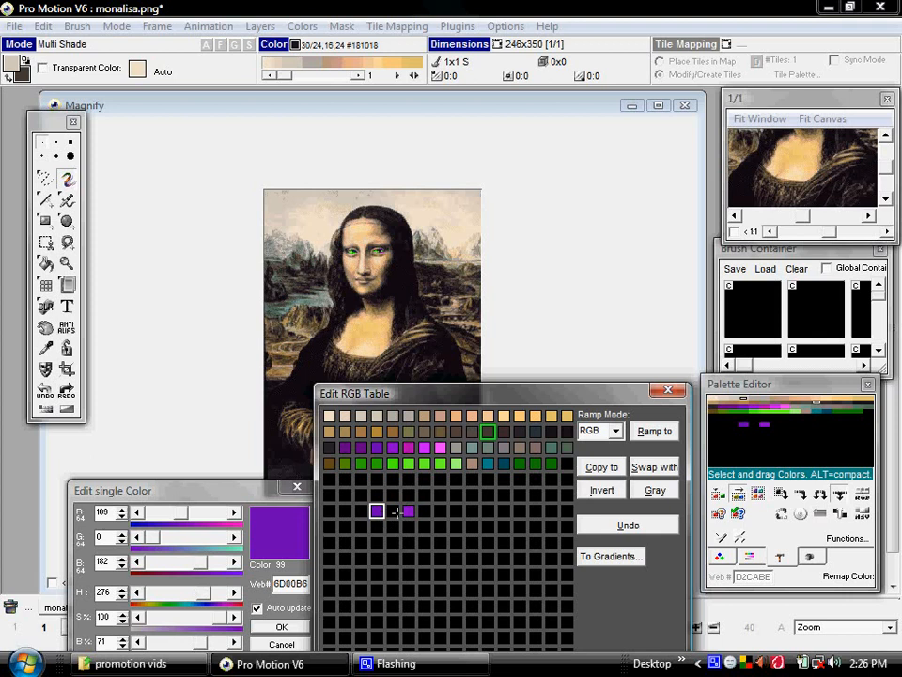
pyautogui.click(409, 511)
pyautogui.click(393, 512)
pyautogui.click(378, 513)
pyautogui.click(393, 514)
pyautogui.click(408, 513)
# Copy the blended purple in slot 100 over colors 35 and 36, and clear slots 99 to 101 back to black.
pyautogui.click(393, 513)
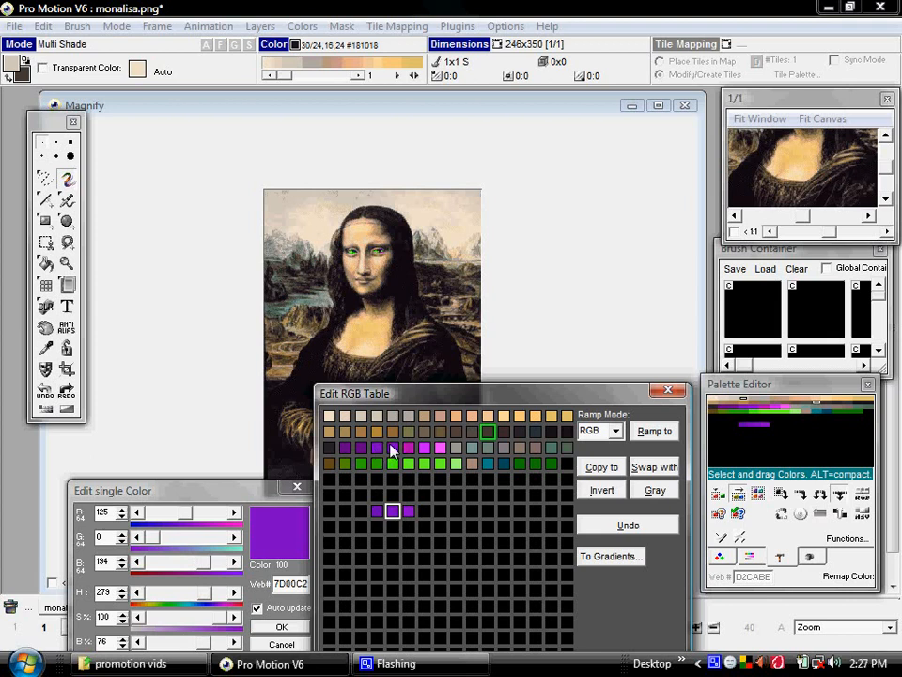
pyautogui.click(361, 511)
pyautogui.click(423, 514)
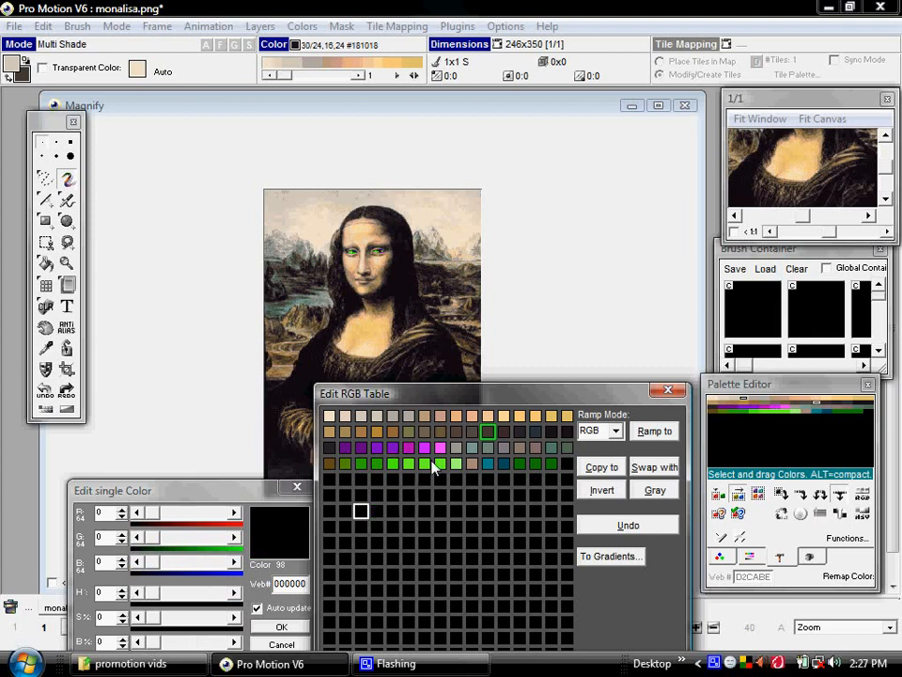
# Merge the similar grayish browns in the third row by copying color 45 over color 44, and accept the RGB table edits.
pyautogui.click(506, 448)
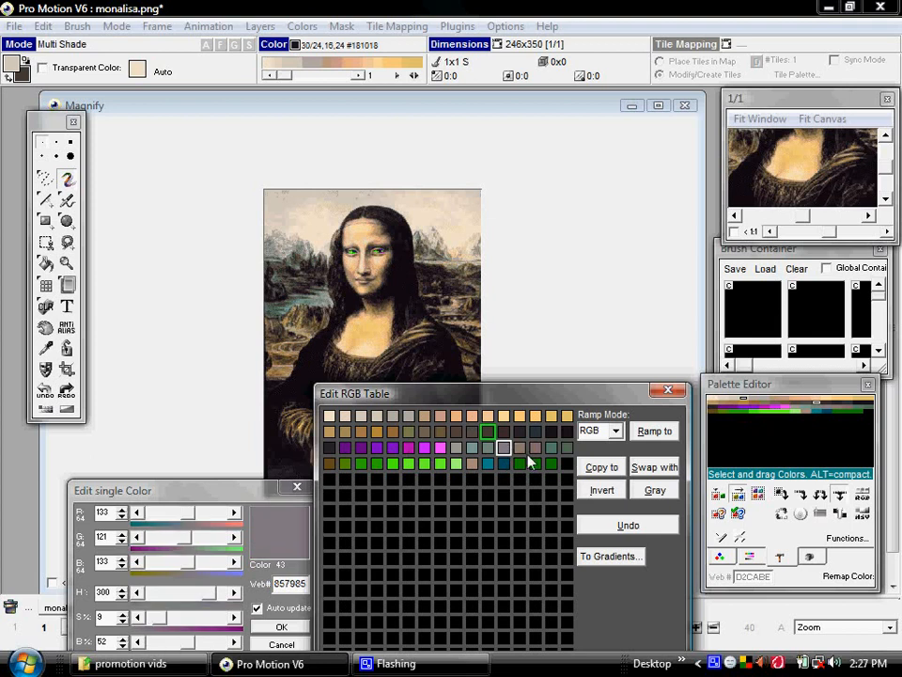
pyautogui.click(535, 450)
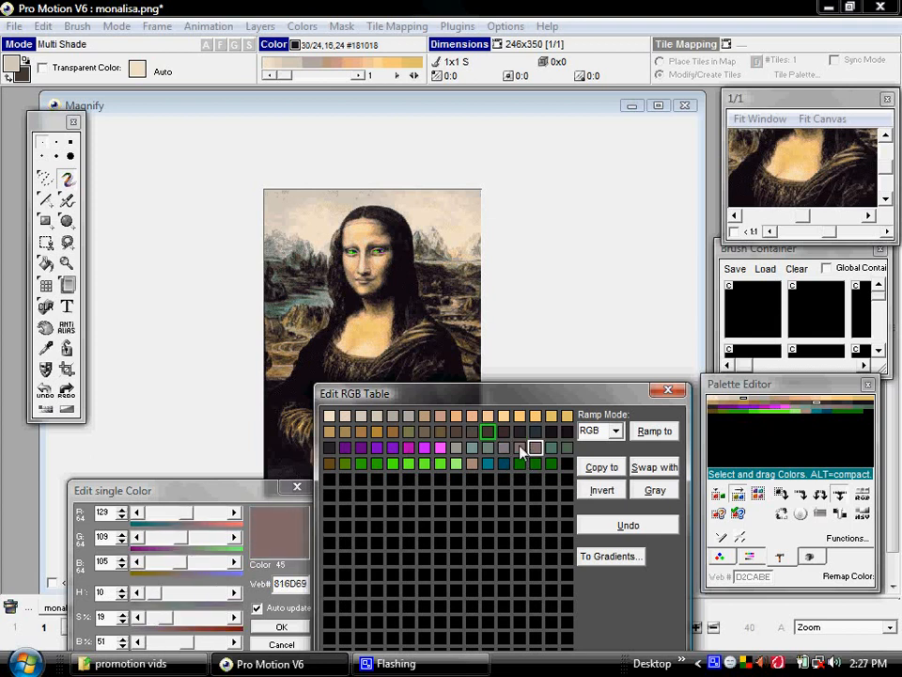
pyautogui.moveTo(580, 399); pyautogui.dragTo(584, 205)
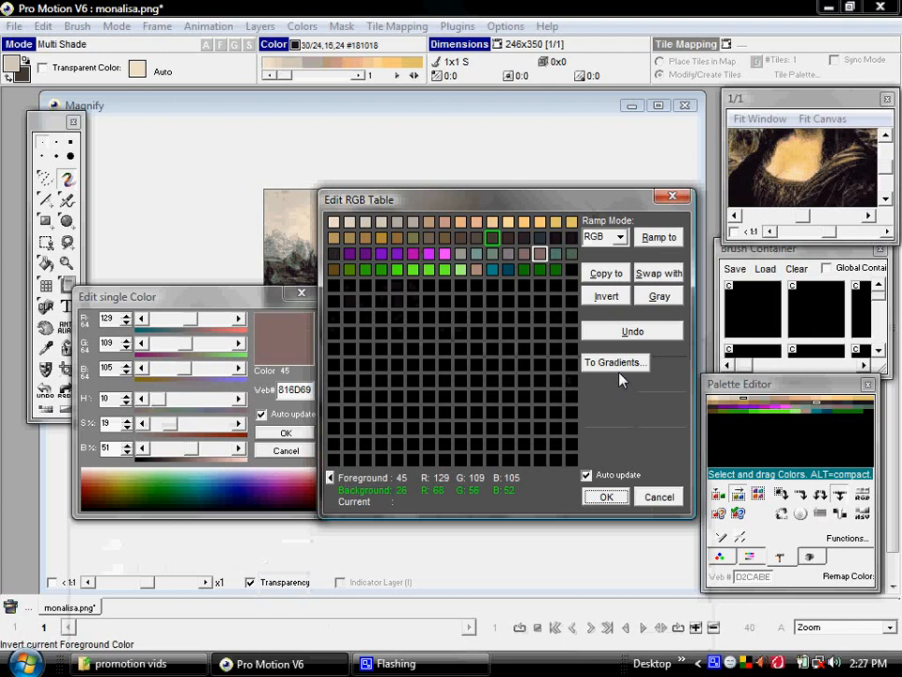
pyautogui.click(621, 495)
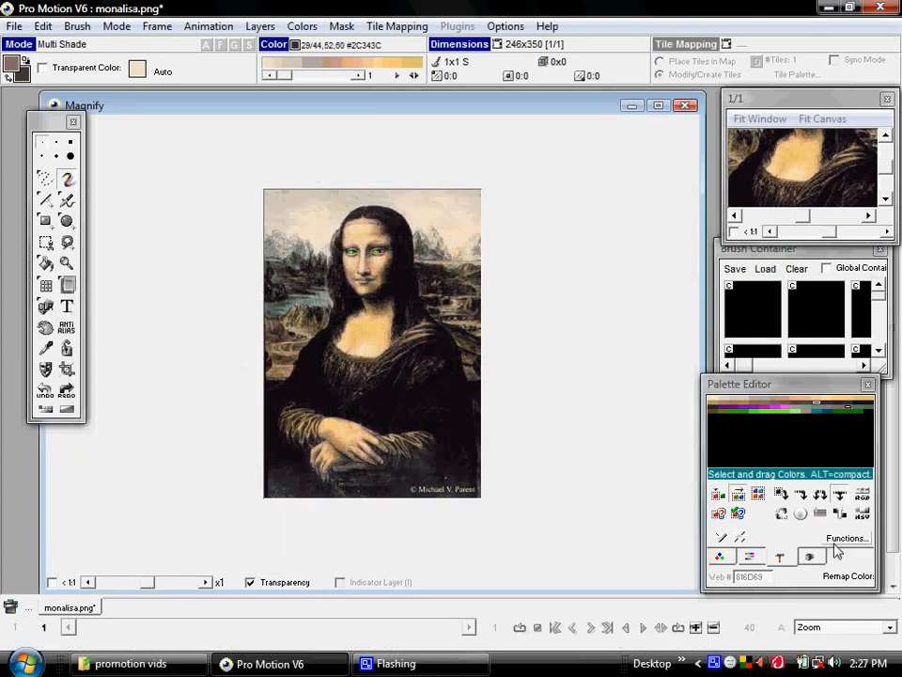
# Remove the duplicate colors from the palette and remap the image to the remaining colors.
pyautogui.click(306, 27)
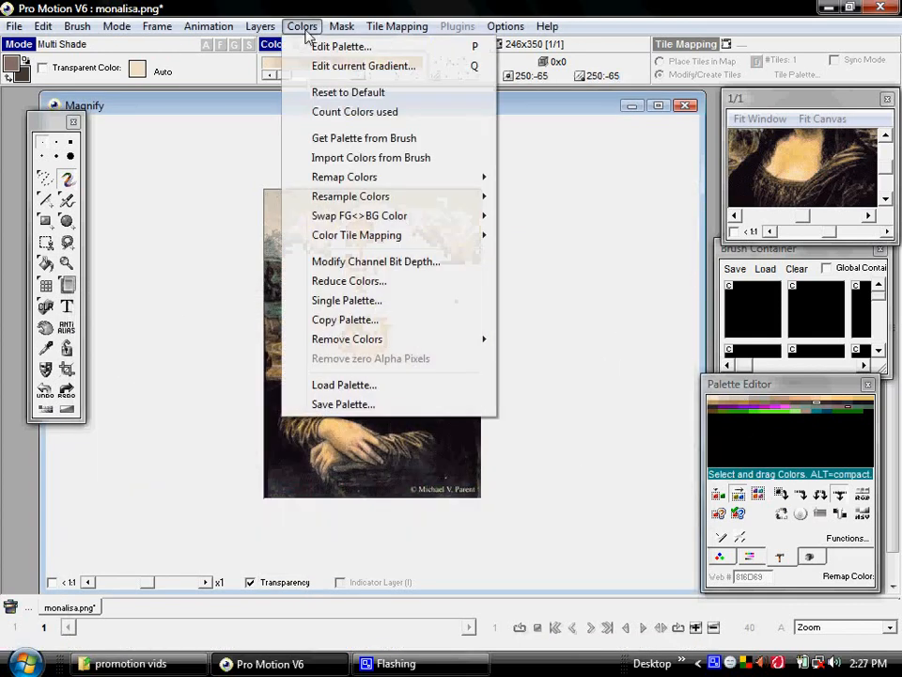
pyautogui.moveTo(388, 342)
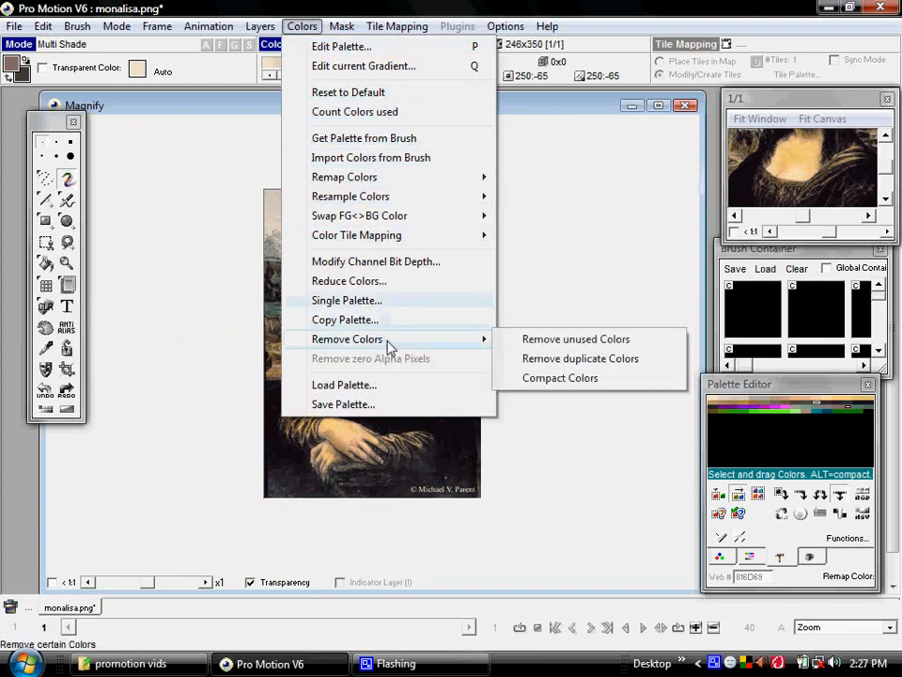
pyautogui.click(527, 358)
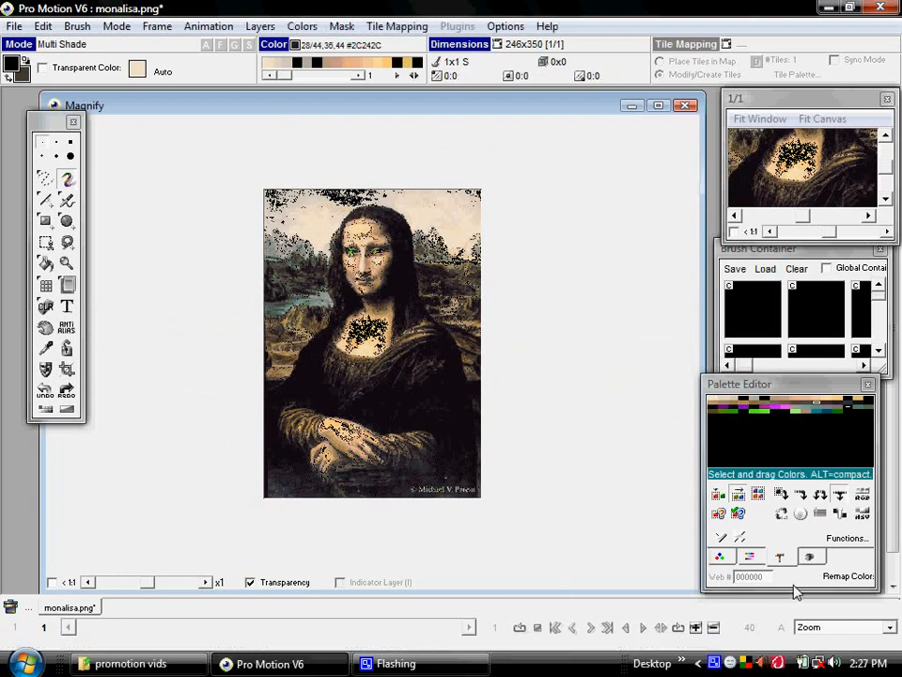
pyautogui.click(843, 579)
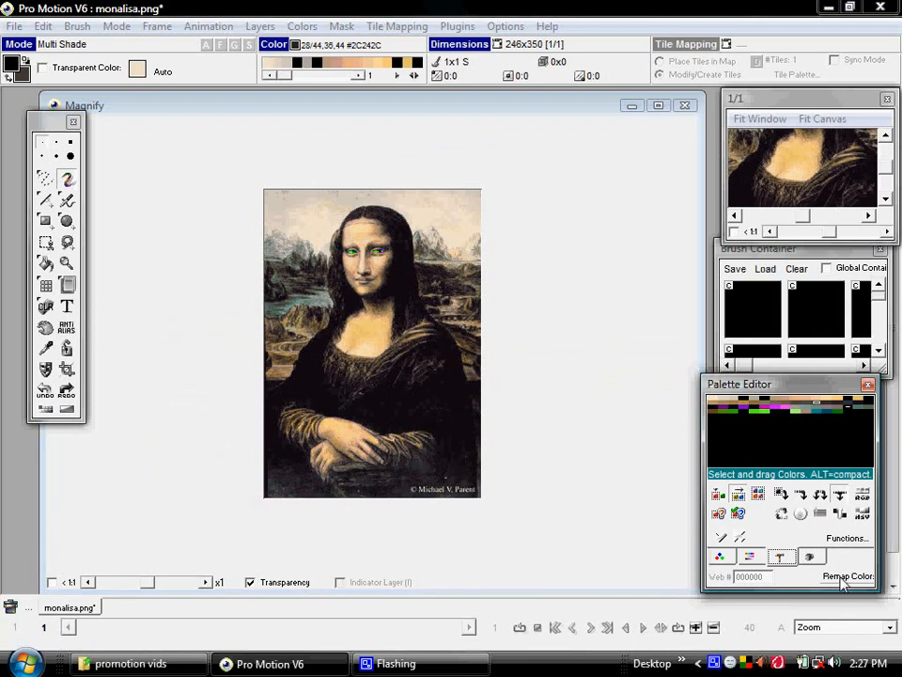
# Remove the unused colors from the image's palette and dismiss the resulting color report.
pyautogui.click(301, 26)
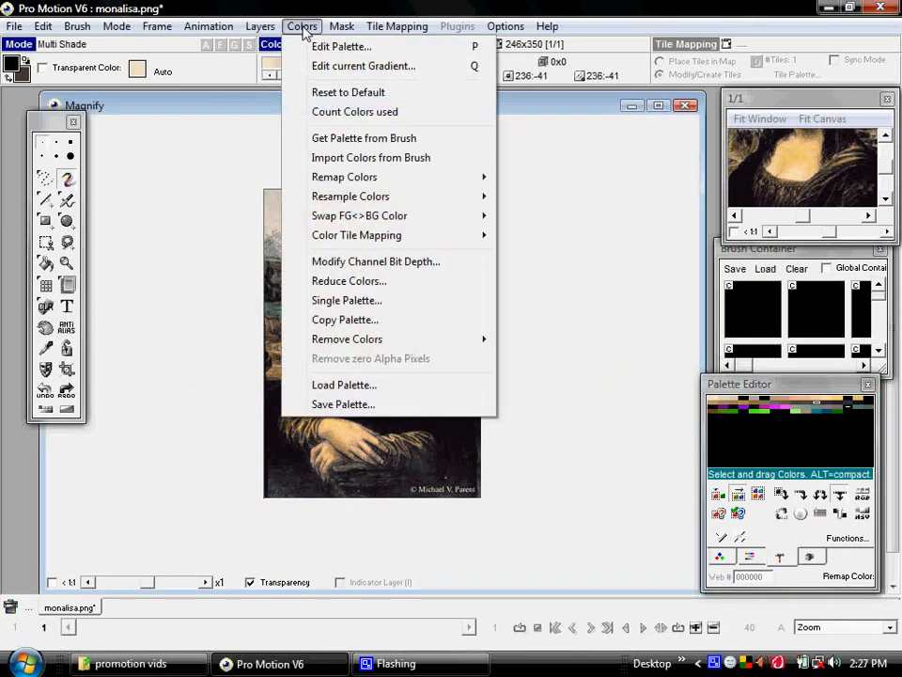
pyautogui.moveTo(442, 340)
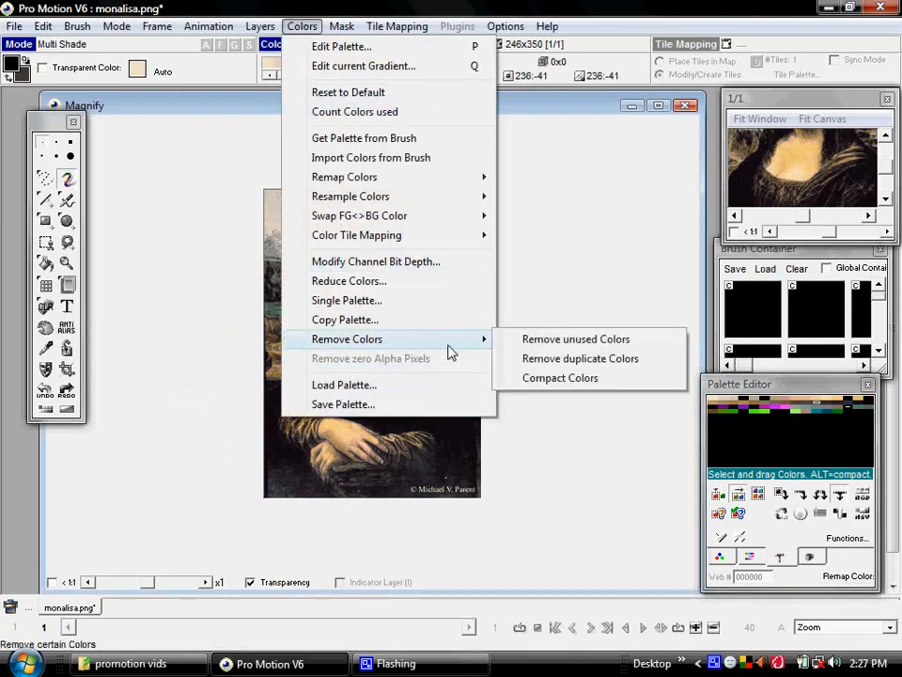
pyautogui.click(546, 347)
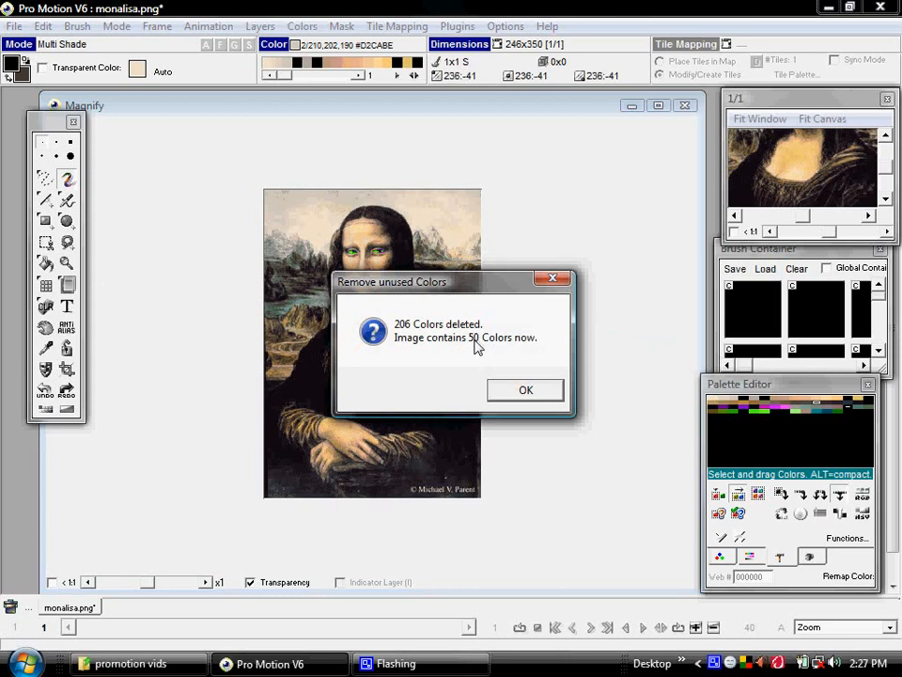
pyautogui.click(522, 393)
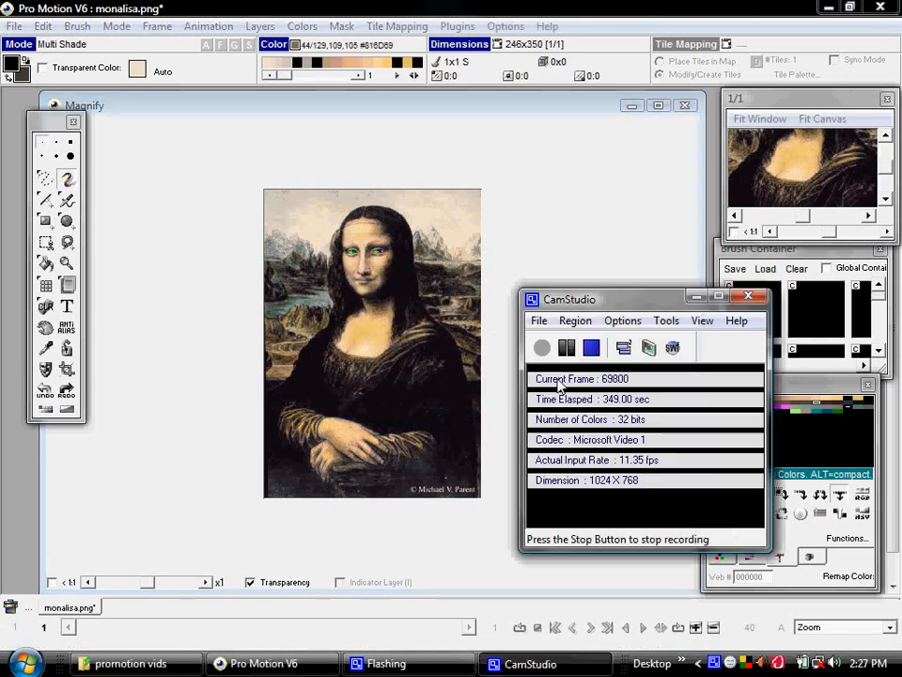